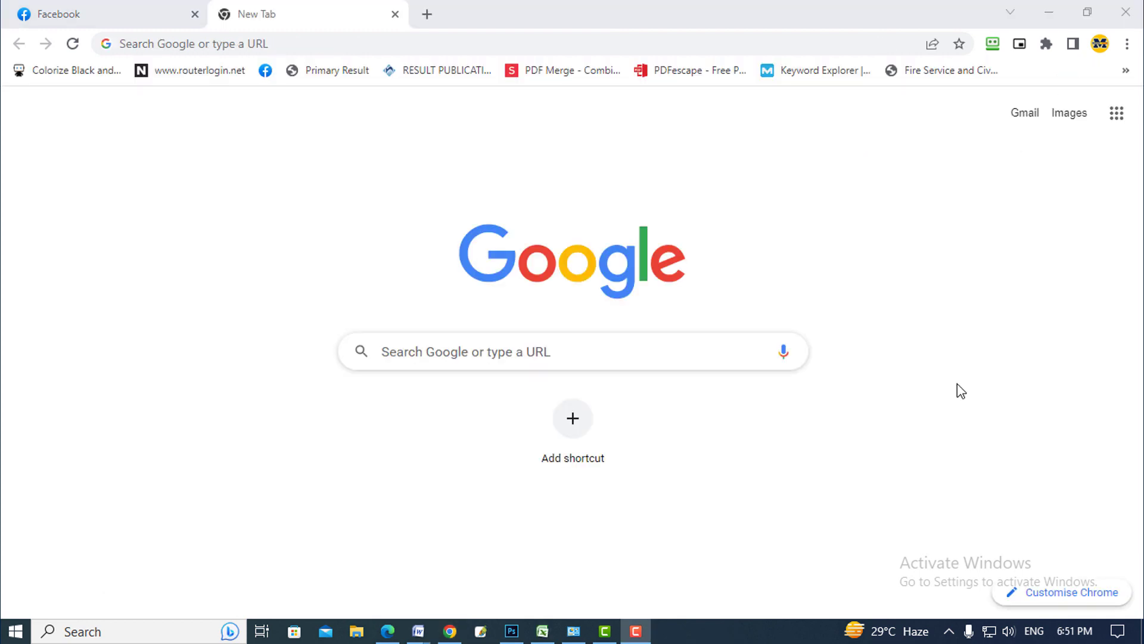
Search Google from Chrome's address bar for 'adobe image background remover'.
left_click(293, 42)
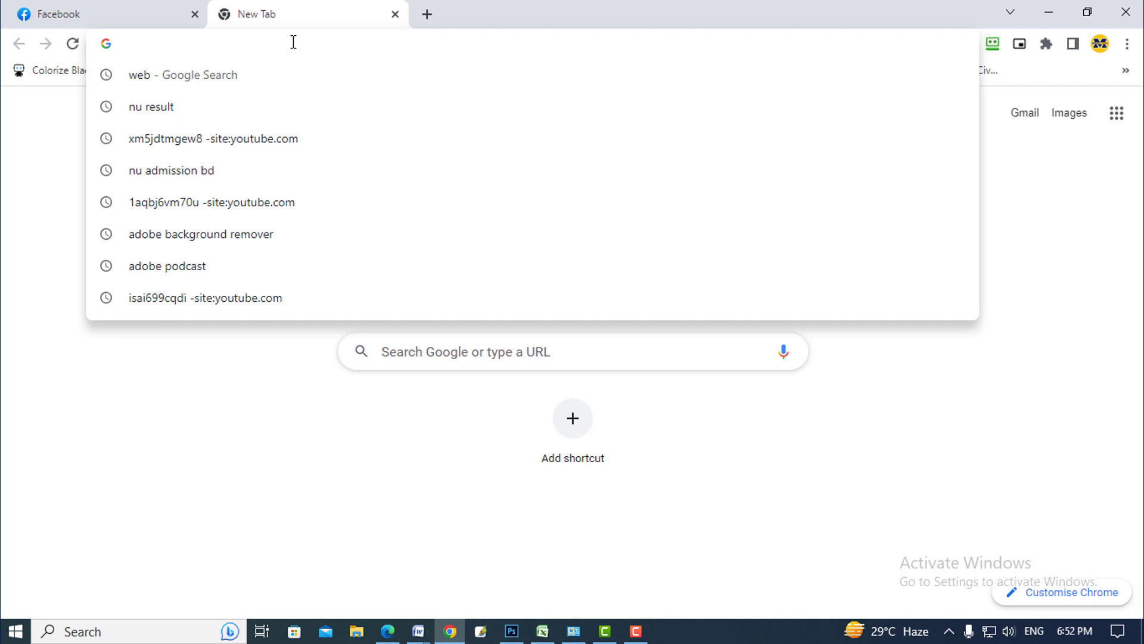
type("abobe b")
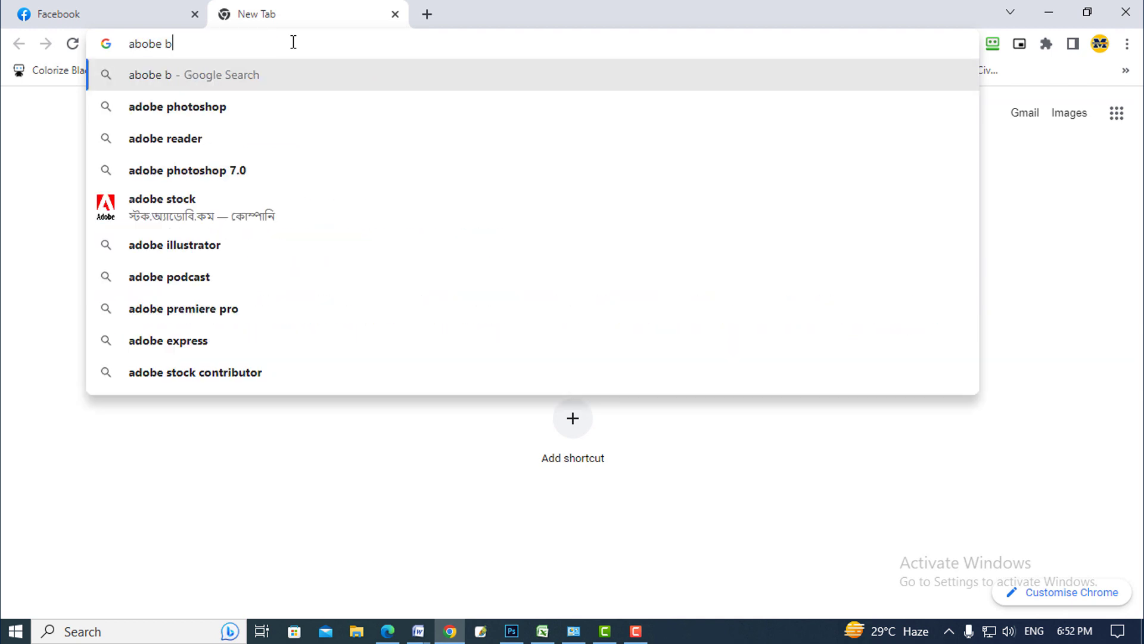
type("ra")
key("BackSpace")
key("BackSpace")
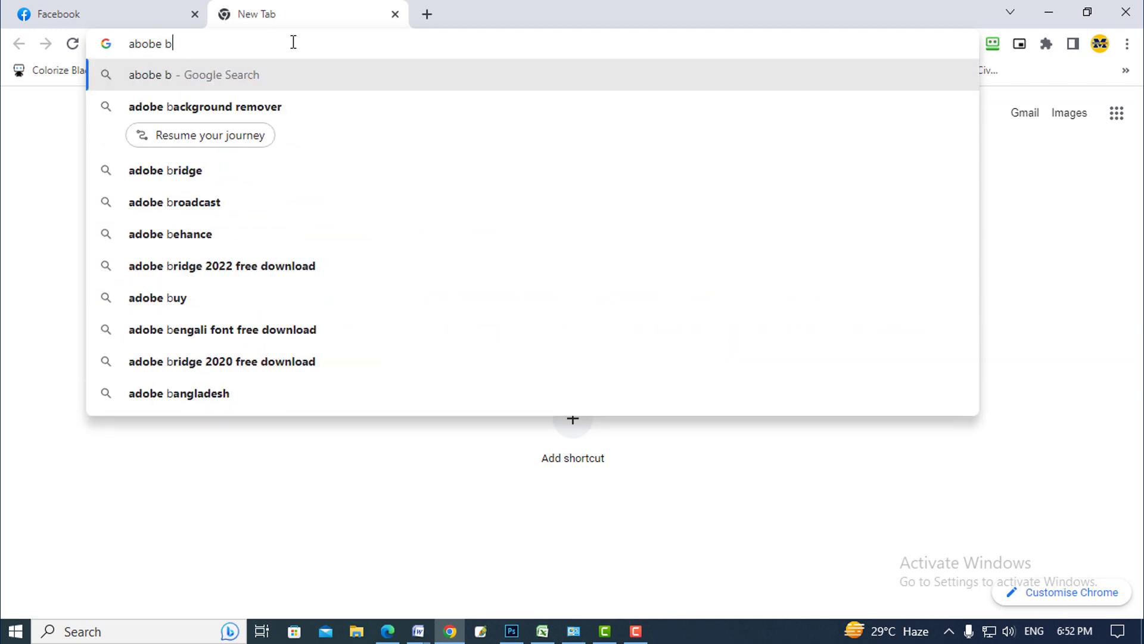
key("BackSpace")
type("image ba")
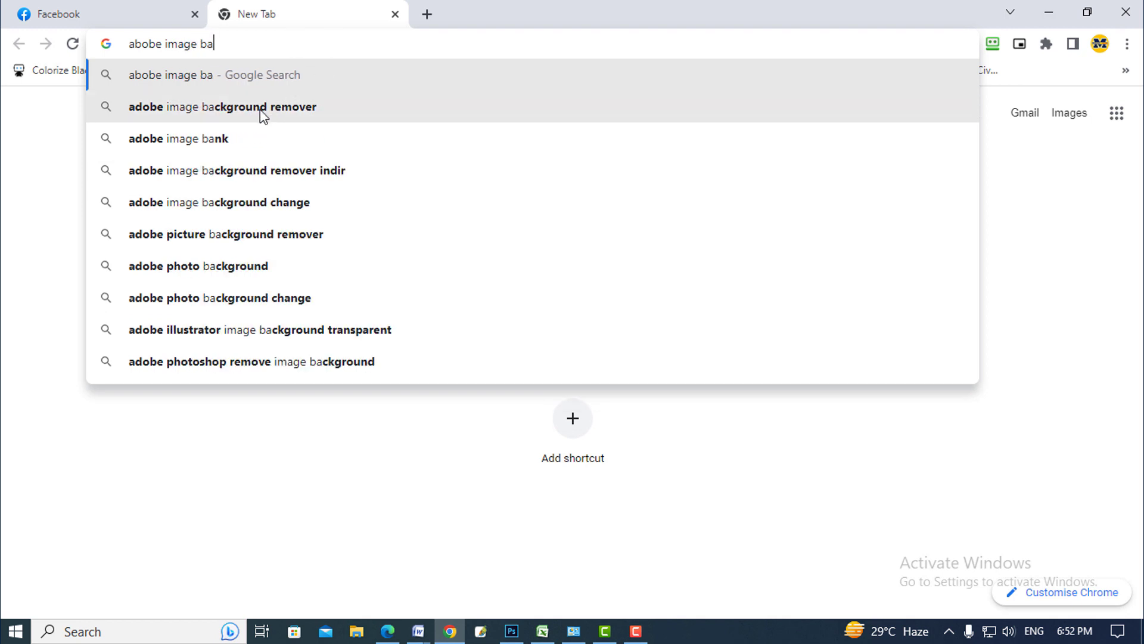
left_click(266, 110)
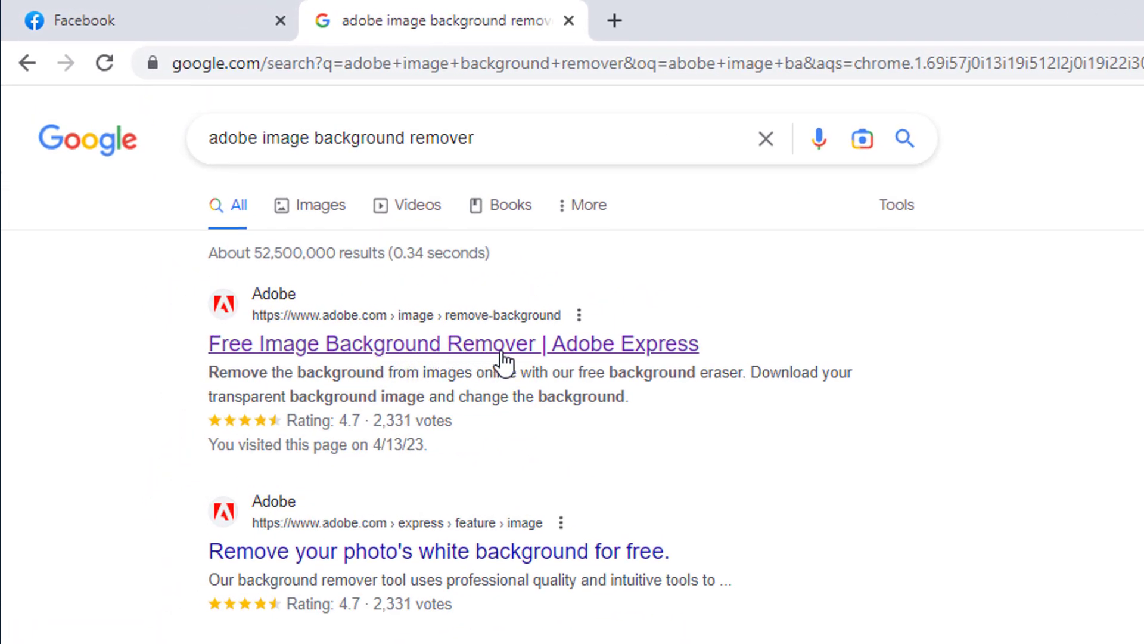
Open the 'Free Image Background Remover | Adobe Express' result and go to the Adobe sign-in page.
left_click(503, 351)
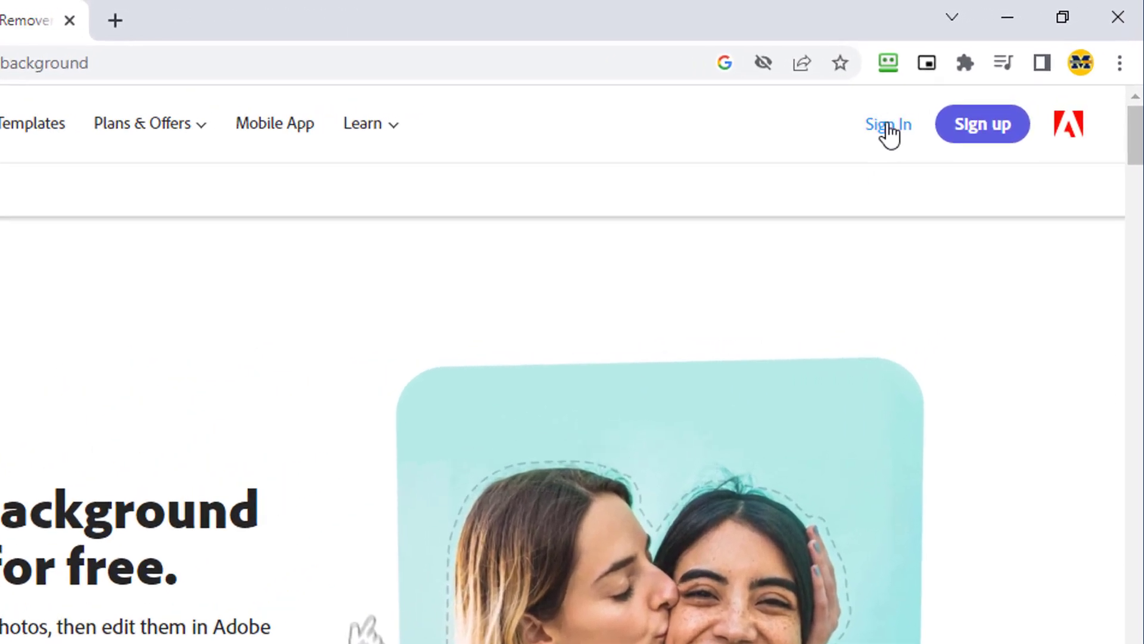
left_click(888, 127)
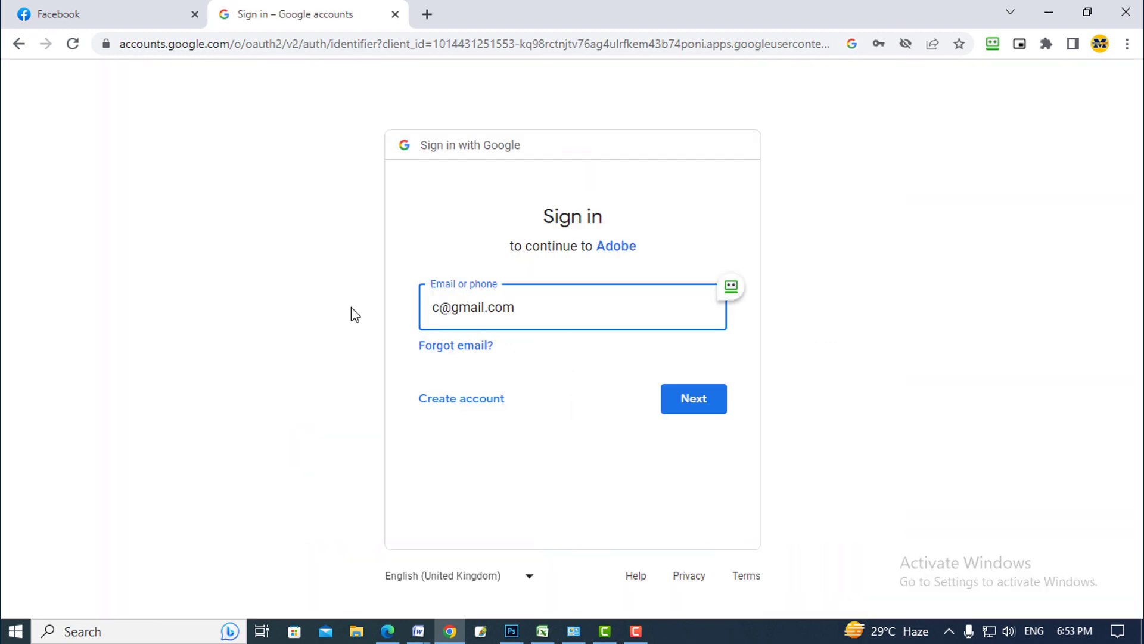
Submit the account e-mail and password to finish the Google sign-in, then switch to Gmail in Edge.
key("Return")
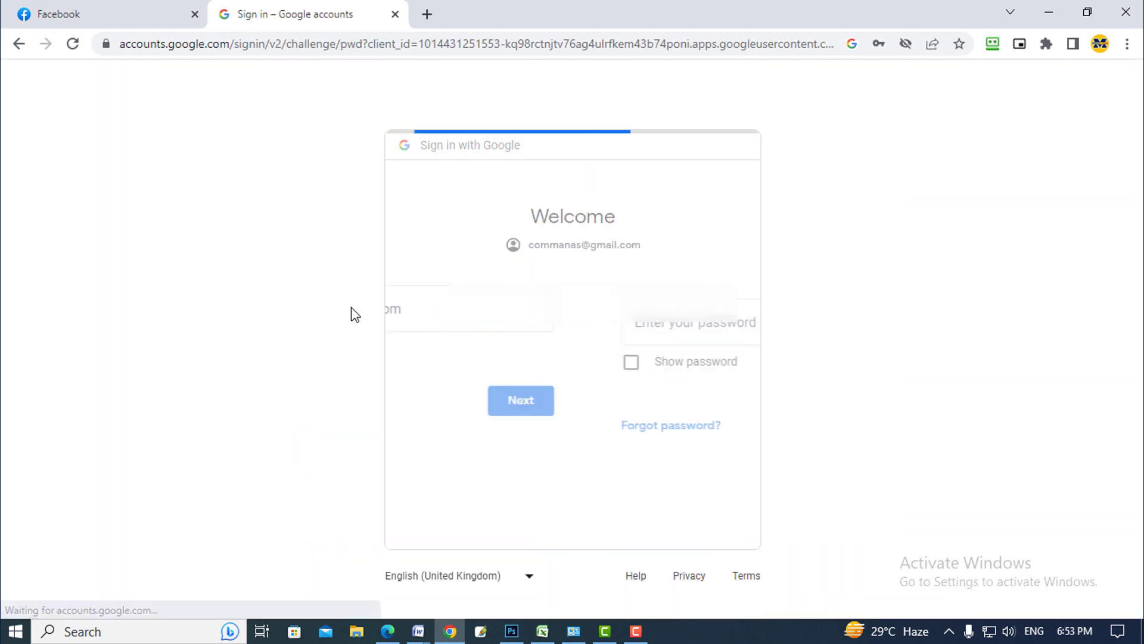
left_click(686, 423)
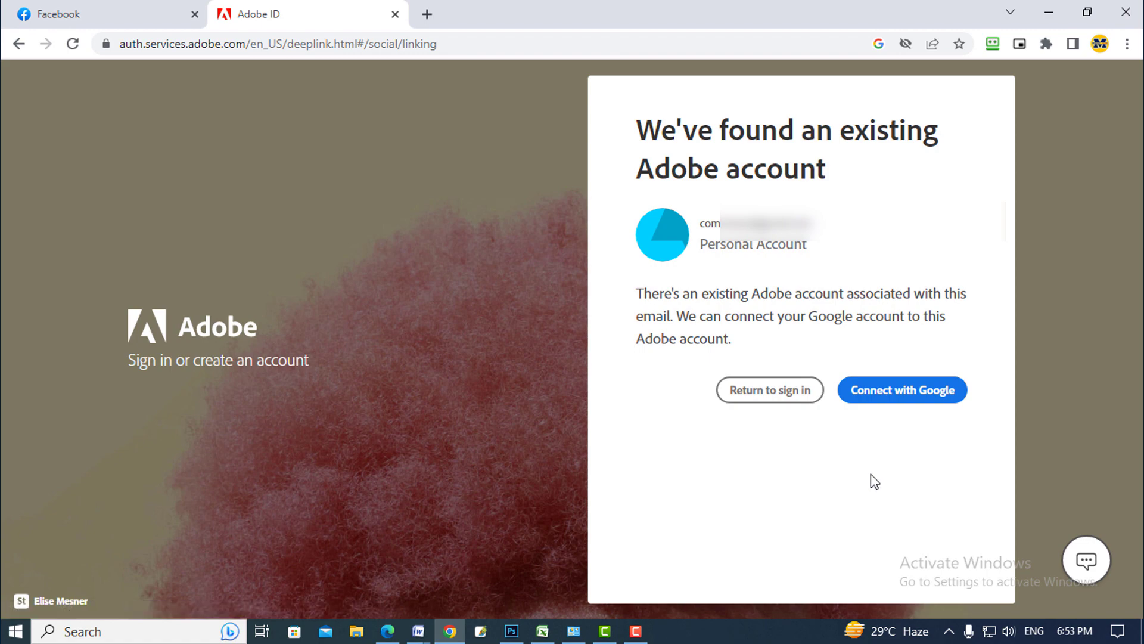
key("alt+Tab")
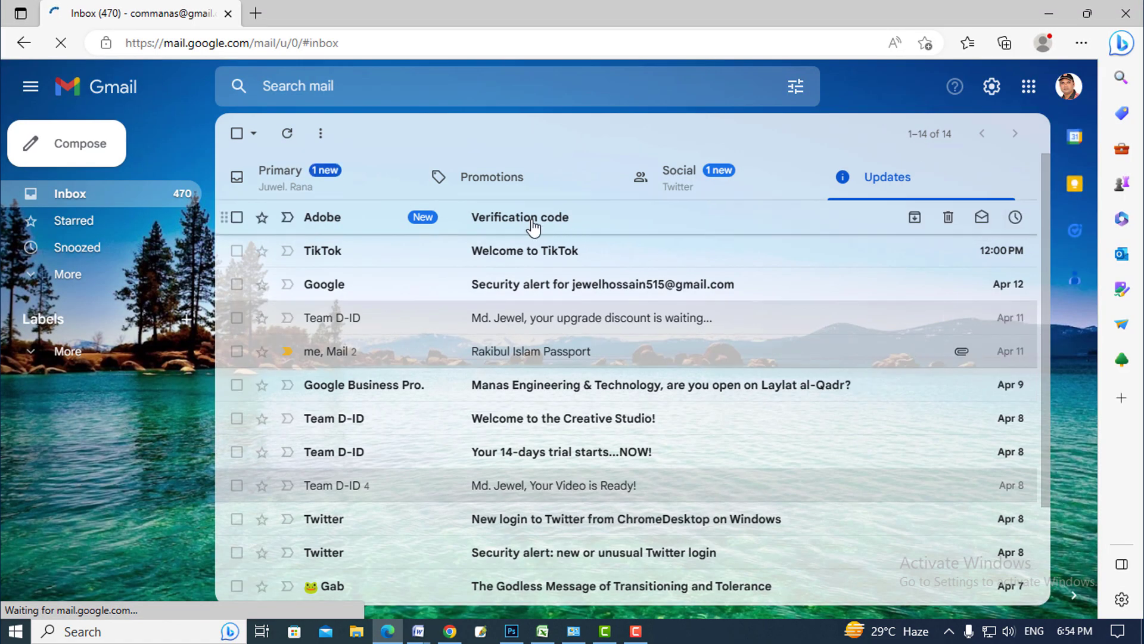
Copy the code from Adobe's 'Verification code' email and paste it into Adobe's code boxes.
left_click(655, 217)
left_click_drag(557, 441, 444, 448)
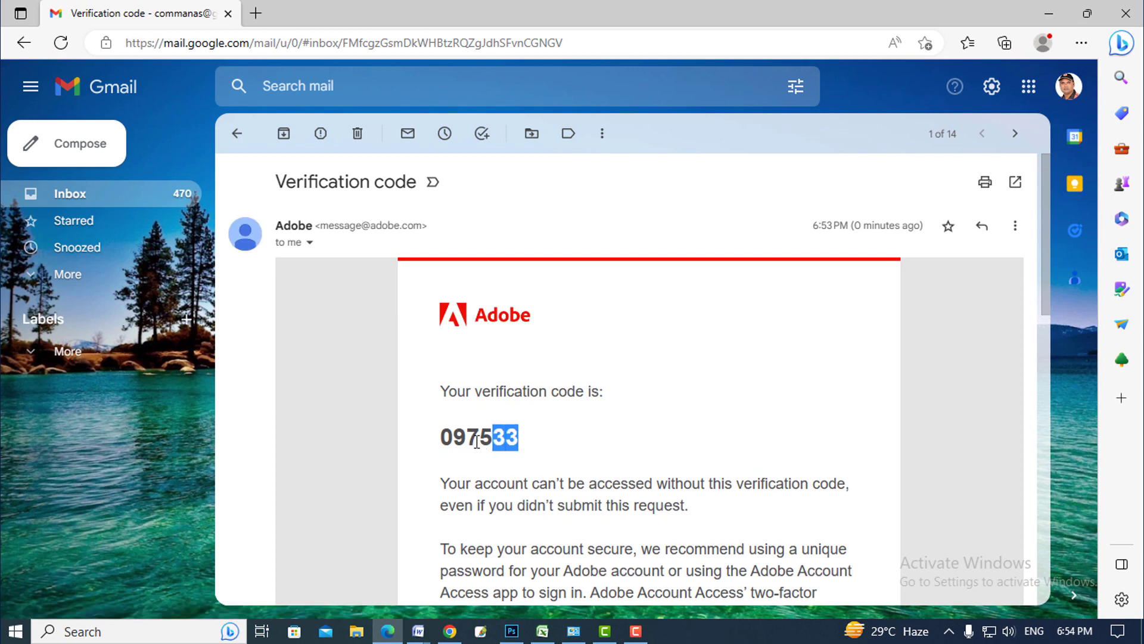
double_click(442, 440)
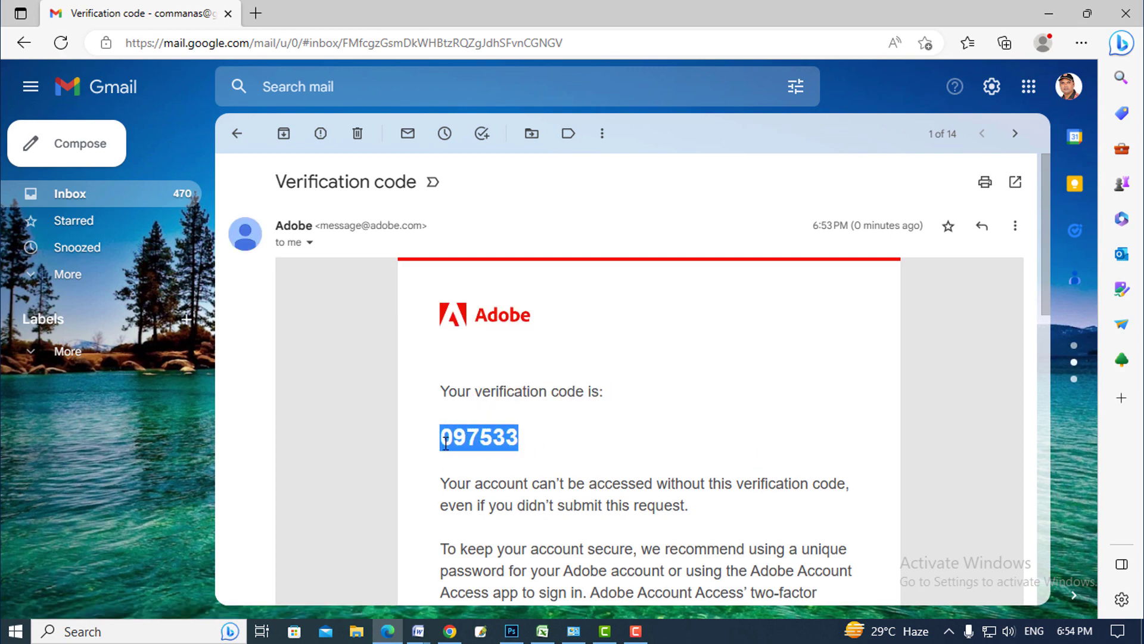
key("alt+Tab")
left_click(924, 417)
key("alt+Tab")
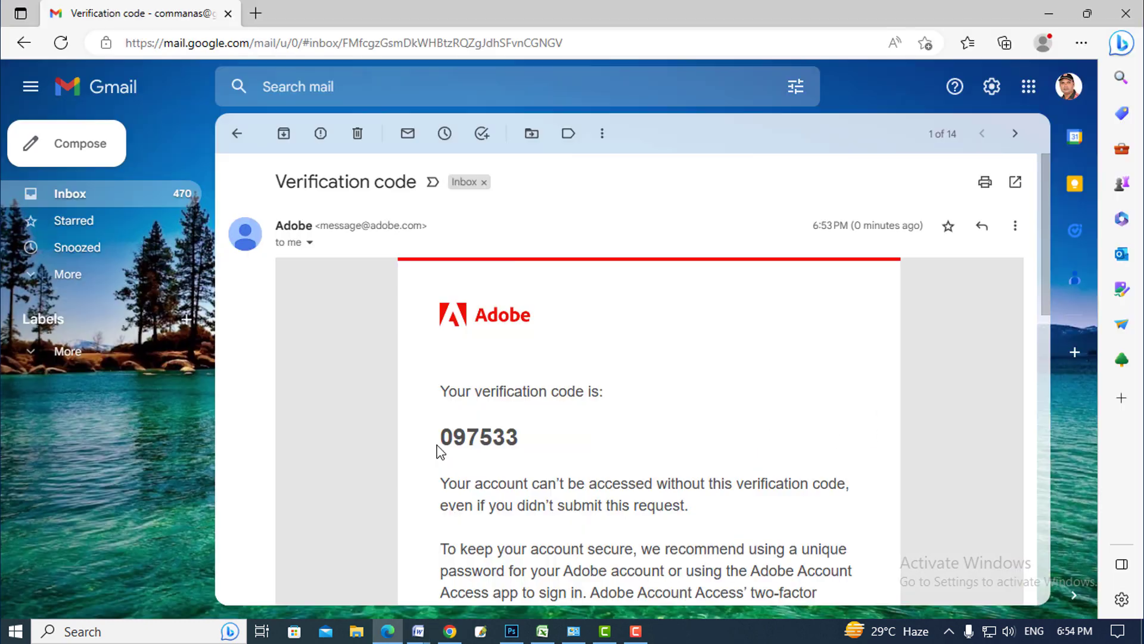
right_click(534, 438)
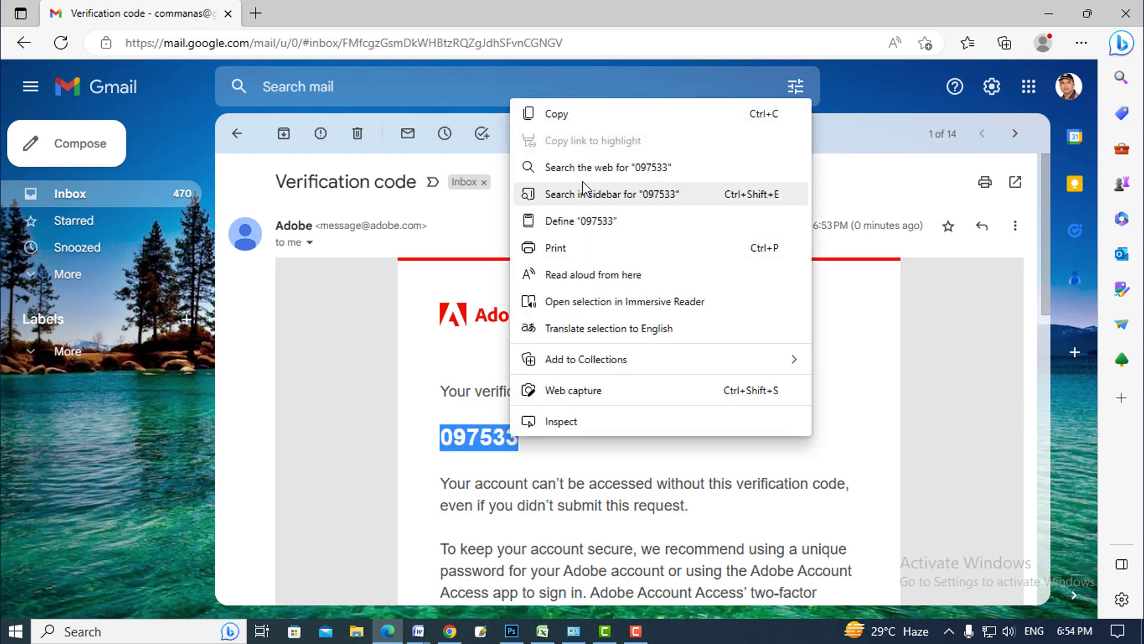
left_click(566, 121)
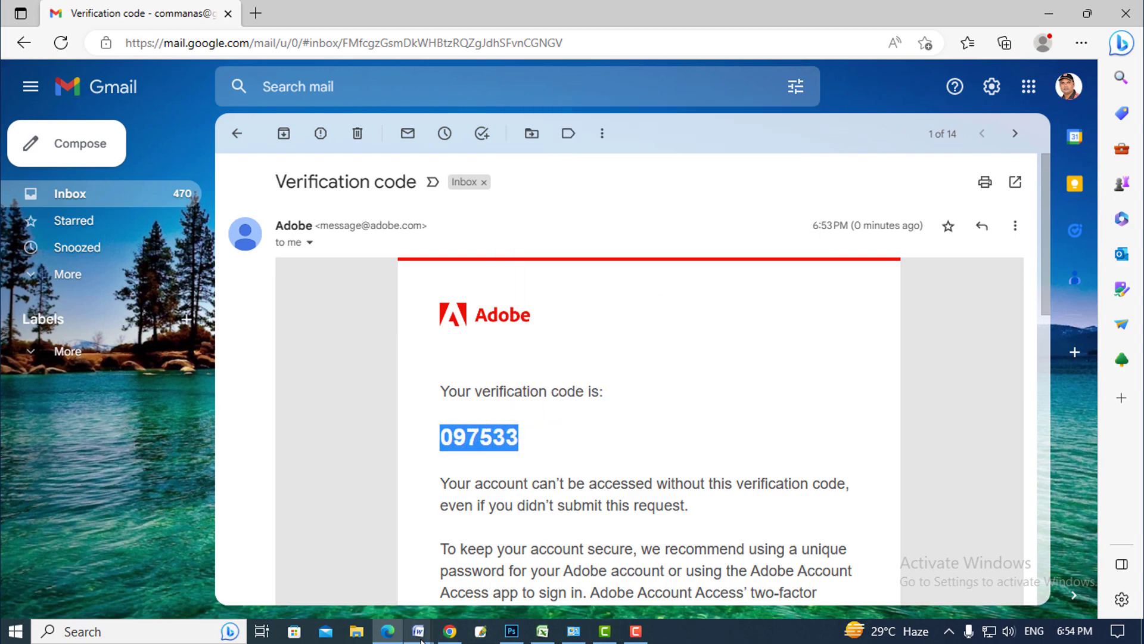
left_click(450, 633)
key("ctrl+v")
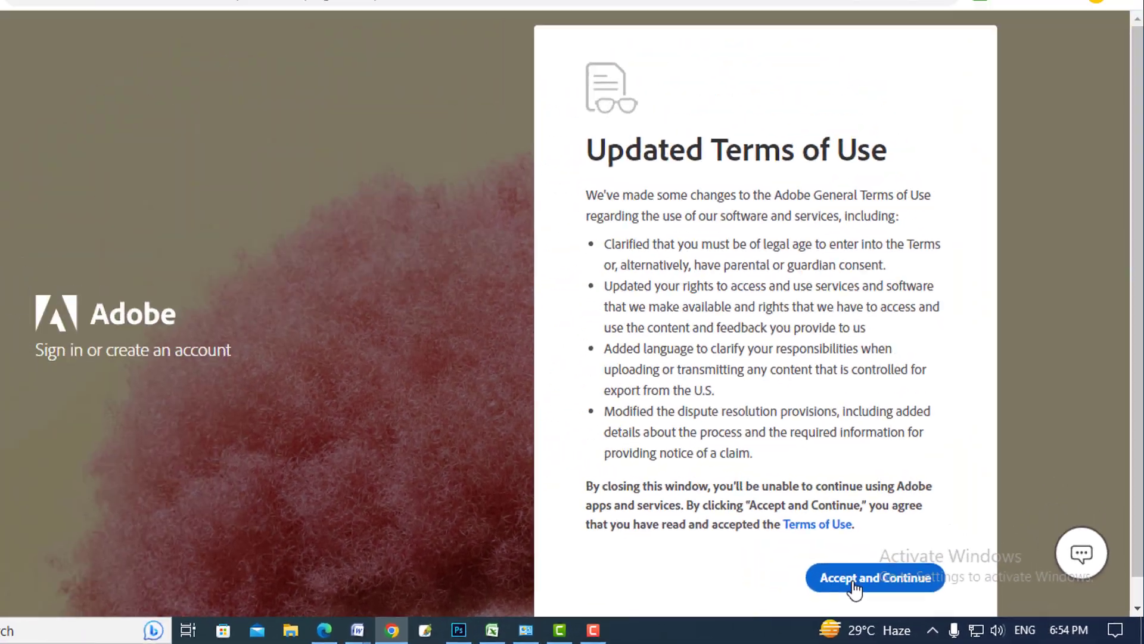
Accept Adobe's updated terms of use and submit a January birth date with day and year.
left_click(896, 582)
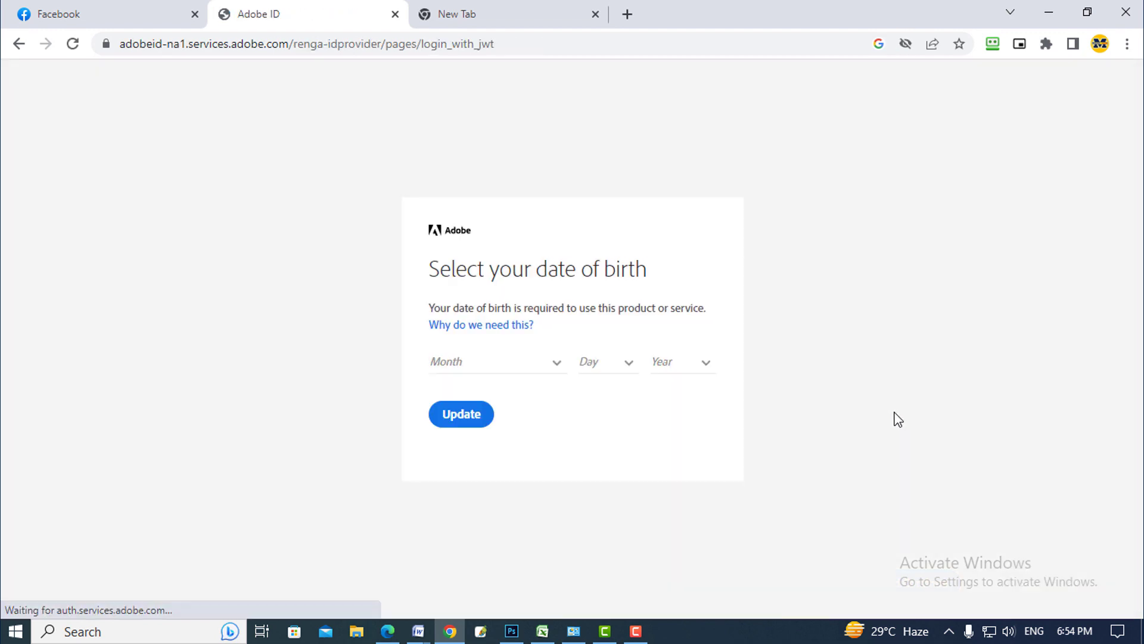
left_click(559, 372)
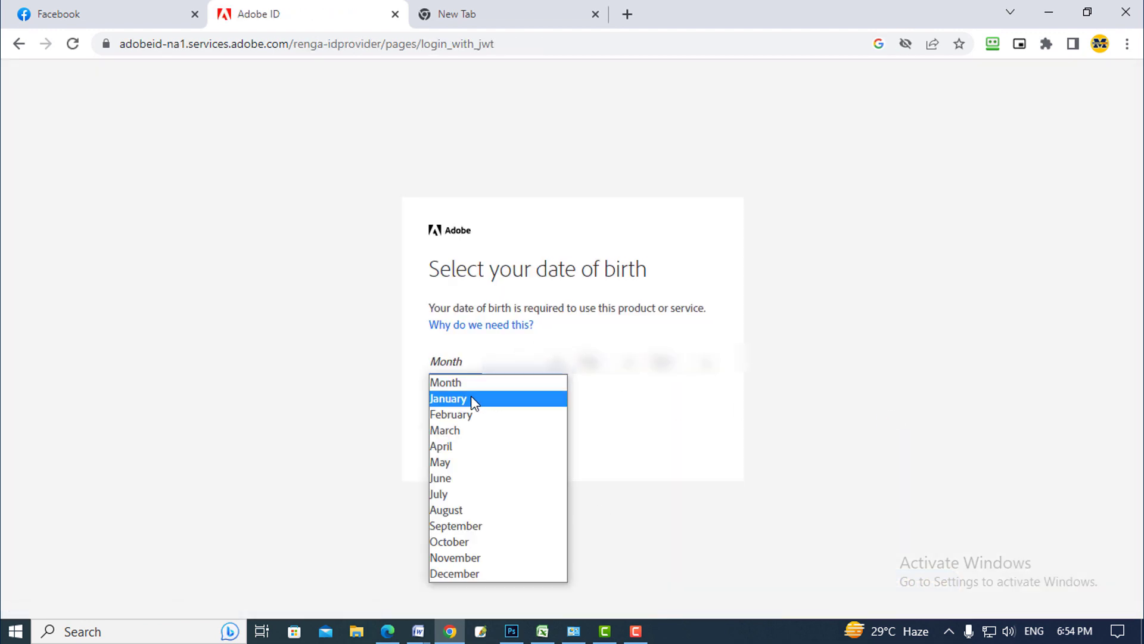
left_click(472, 398)
left_click(586, 366)
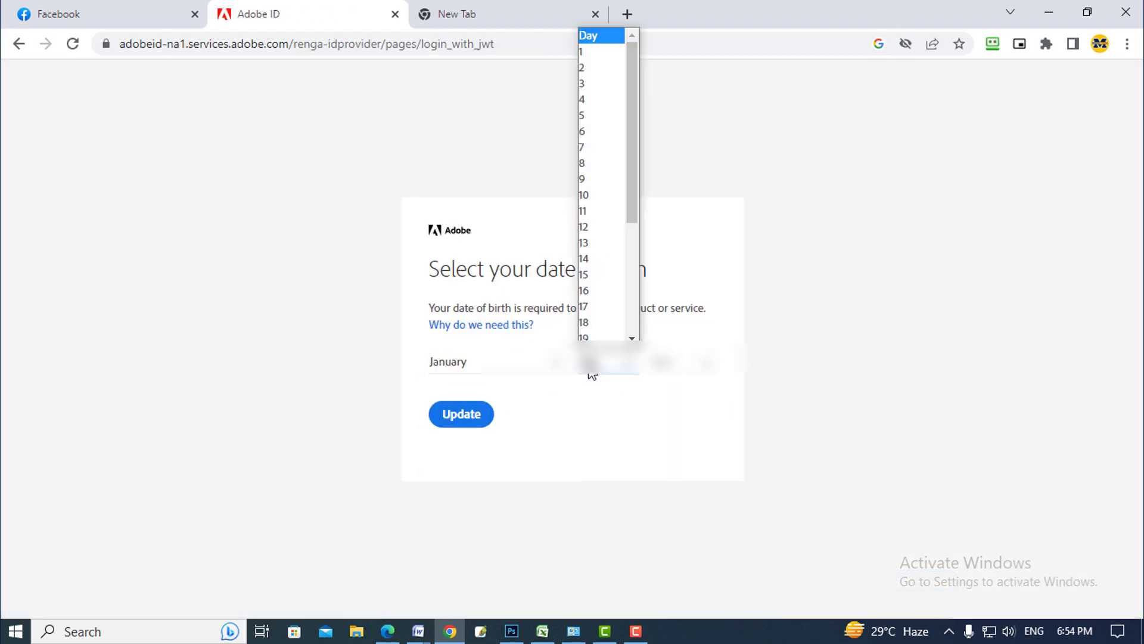
left_click(588, 51)
left_click(680, 365)
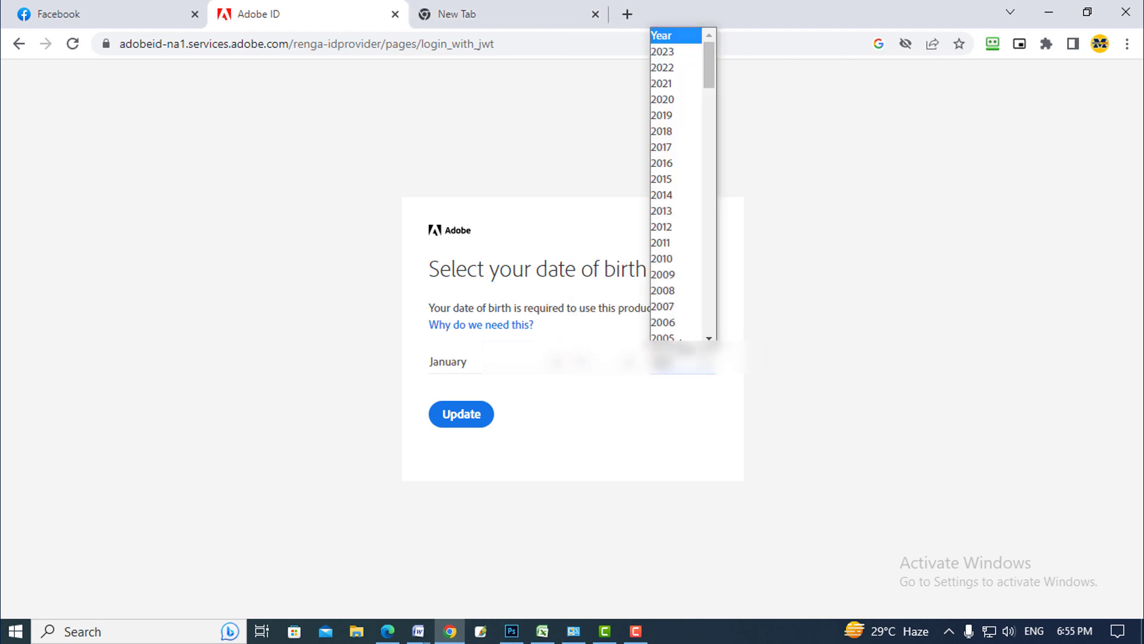
scroll(676, 287, "down", 5)
left_click(677, 289)
left_click(454, 426)
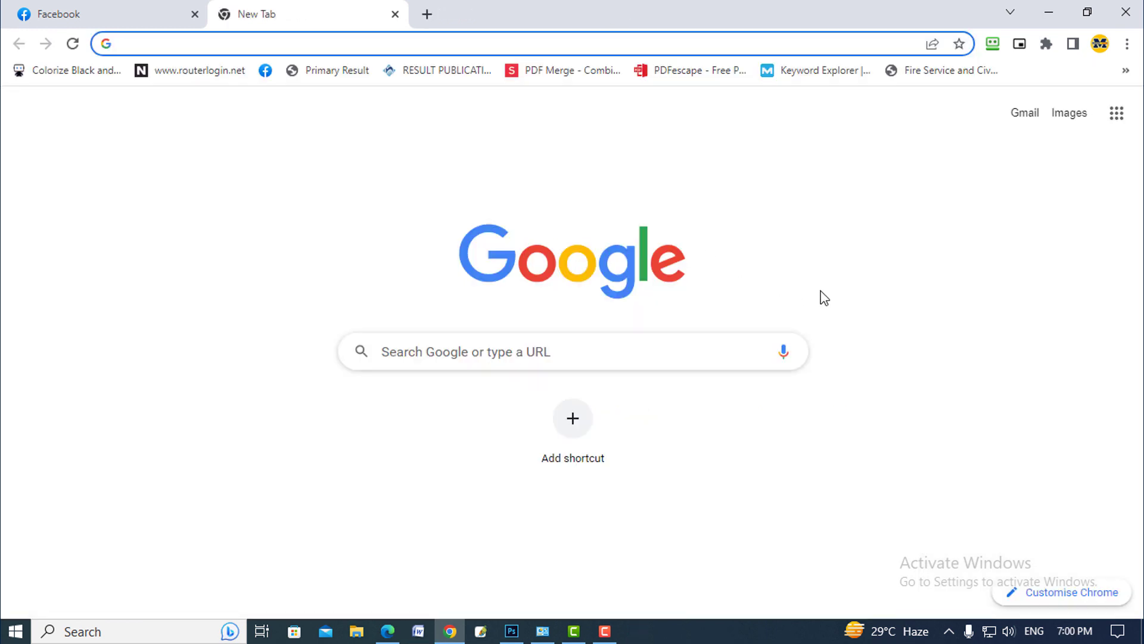
Run a fresh Google search for 'adobe image background remover' from the address bar.
left_click(167, 42)
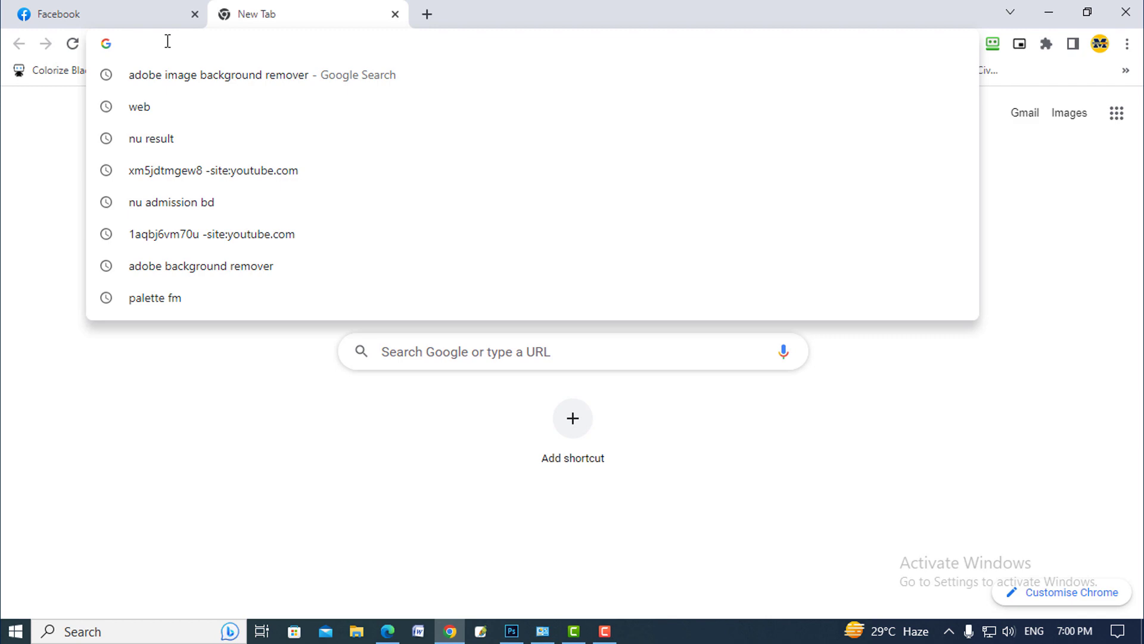
type("i")
key("BackSpace")
type("adobe image background remover")
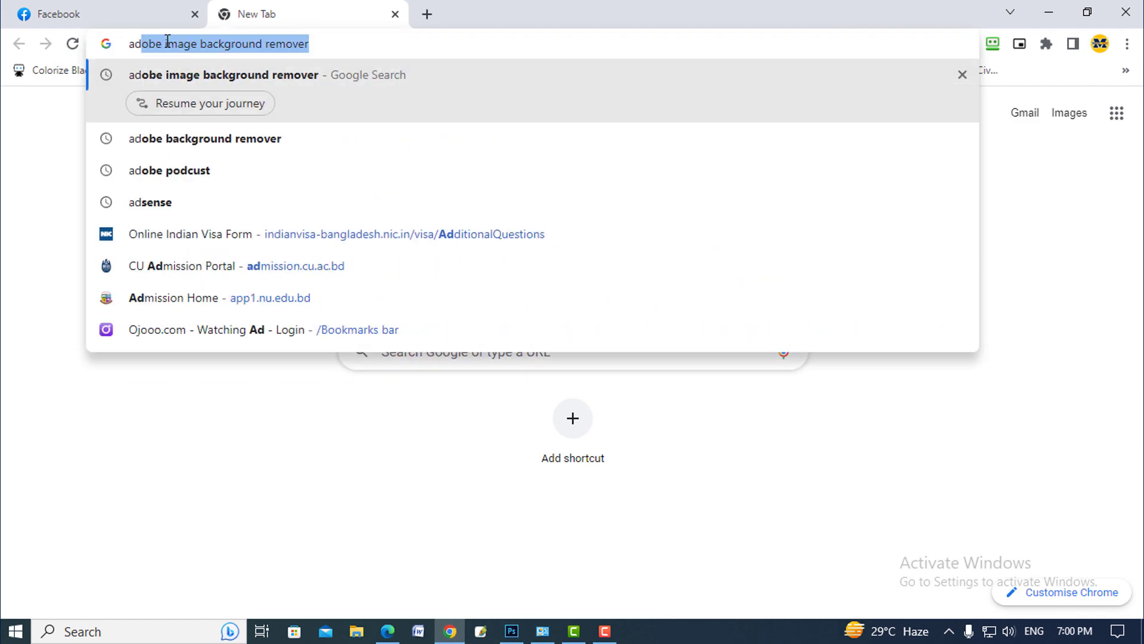
mouse_move(222, 137)
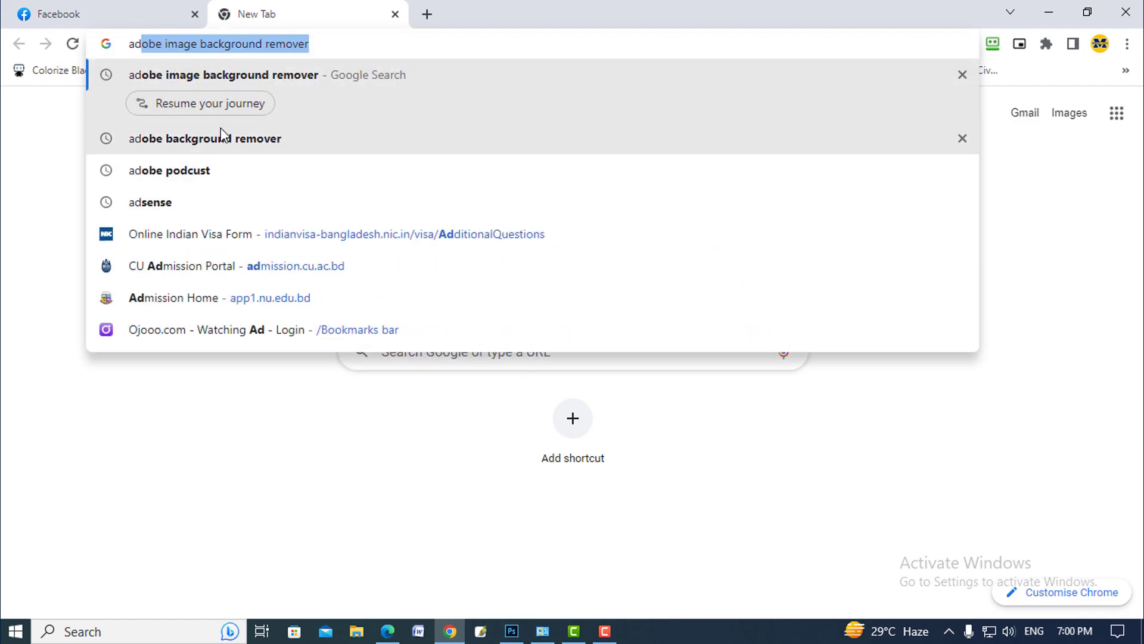
key("Return")
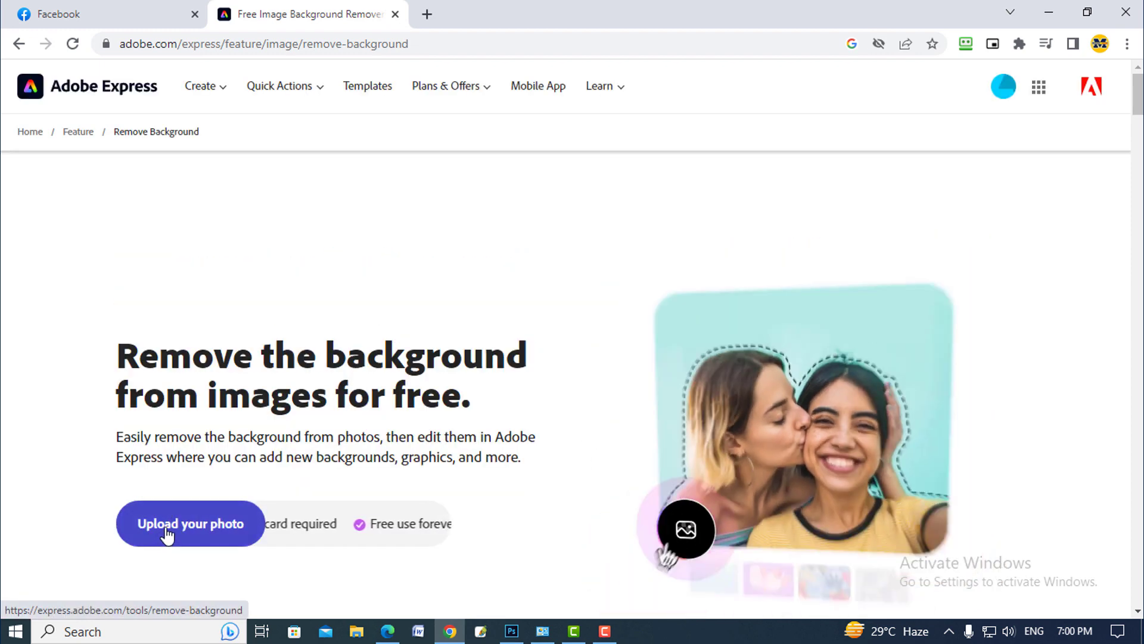
Upload the woman's photo, download the background-free result as My project.png, and show it in its folder.
left_click(164, 526)
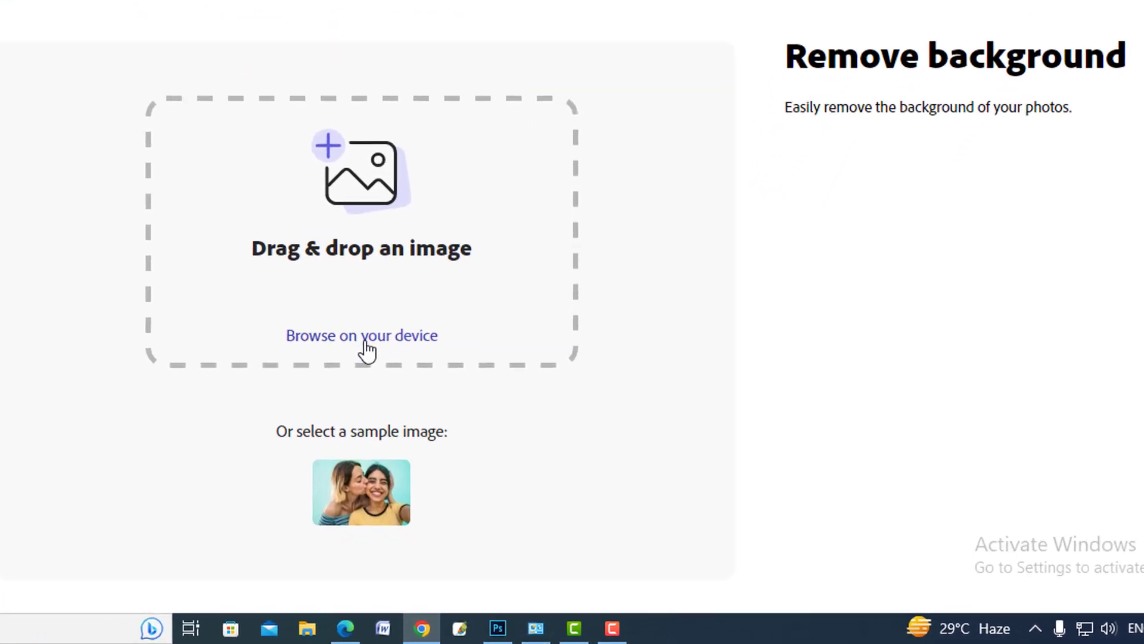
left_click(441, 398)
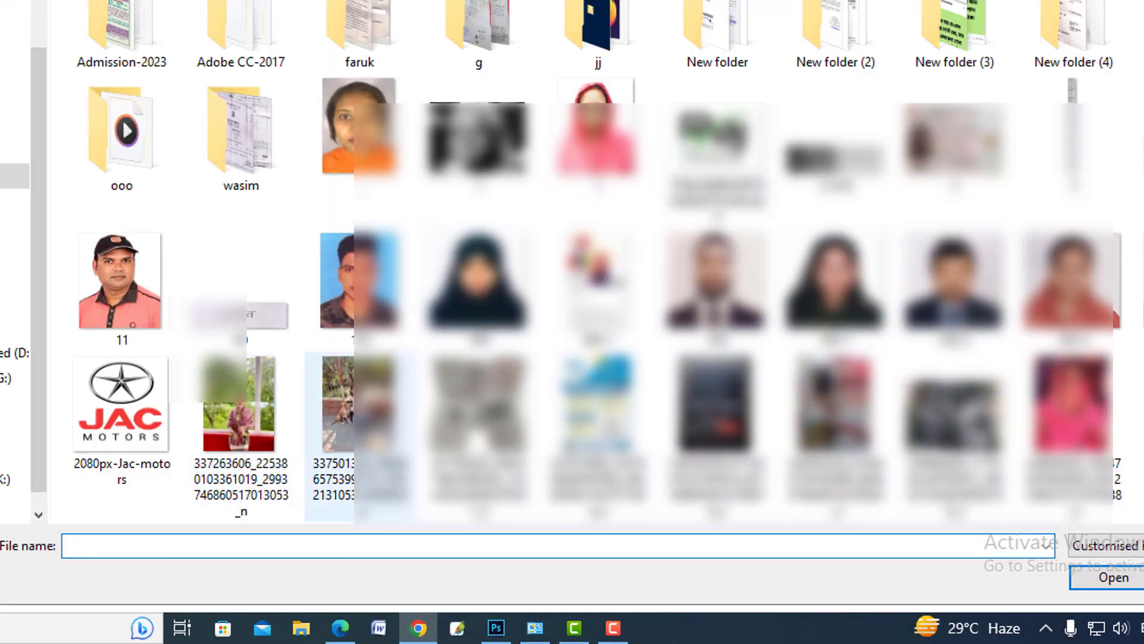
double_click(262, 414)
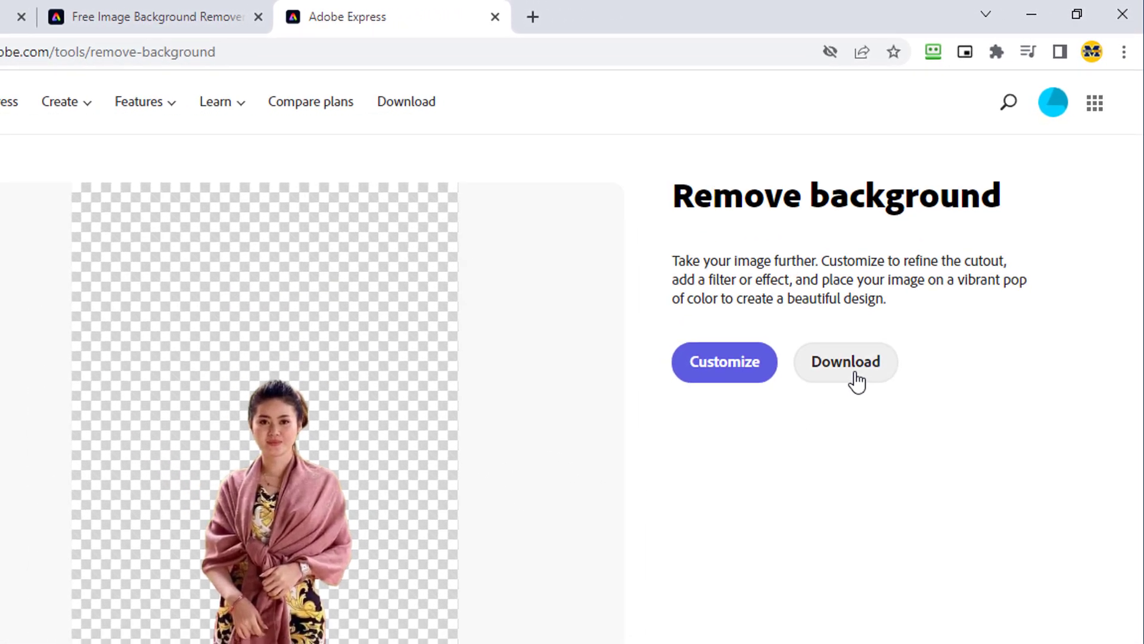
left_click(832, 377)
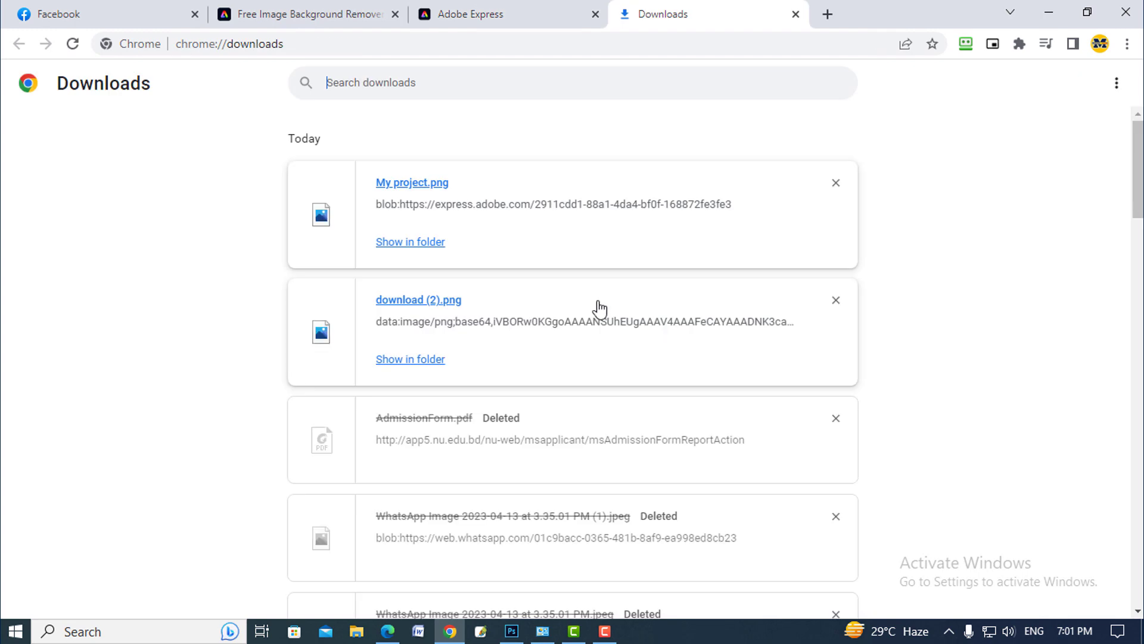
left_click(410, 242)
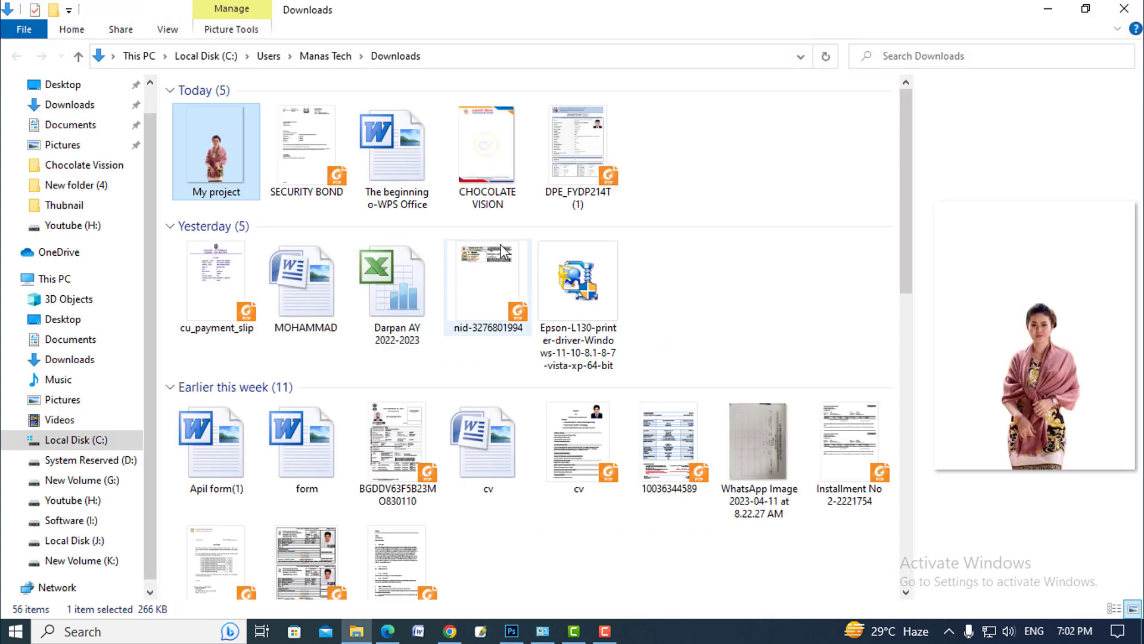
key("alt+Tab")
left_click(512, 22)
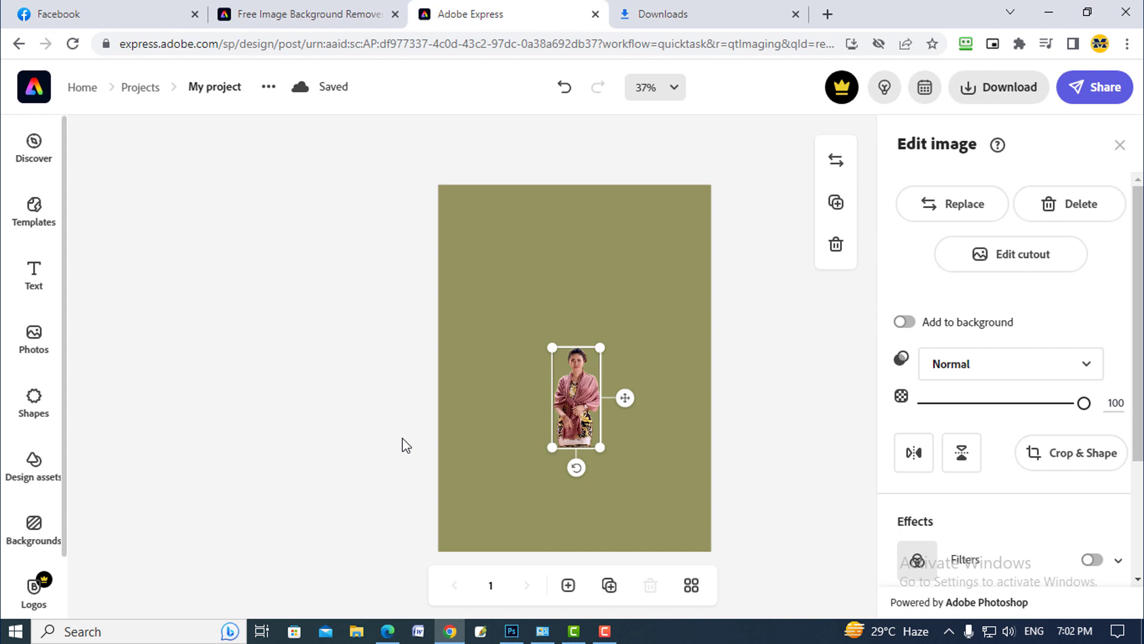
key("ctrl+Tab")
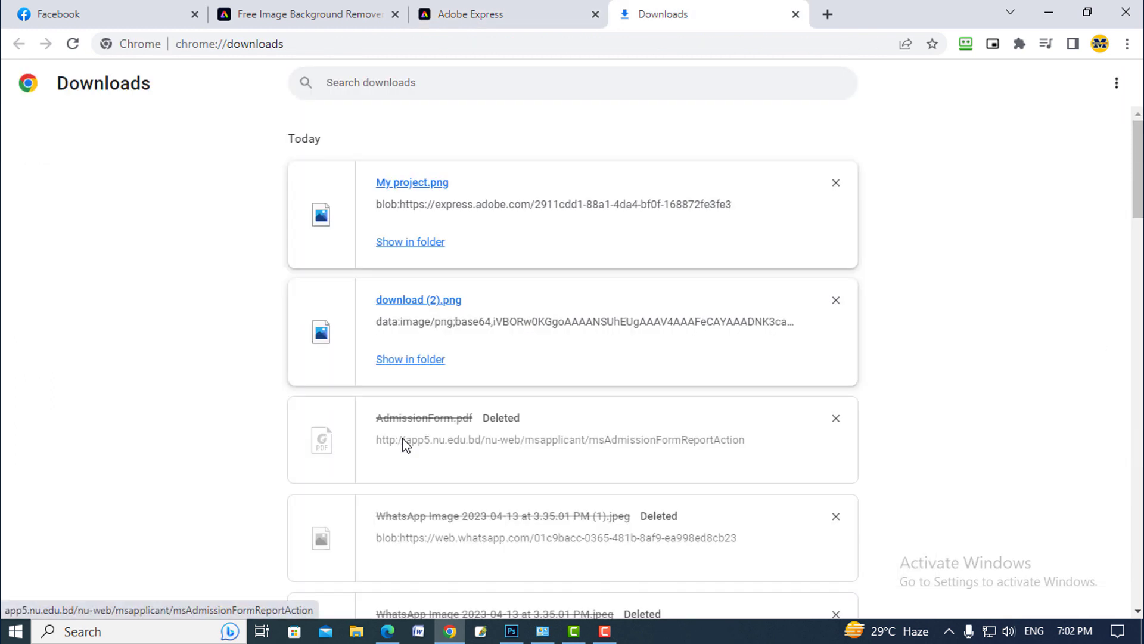
left_click(411, 249)
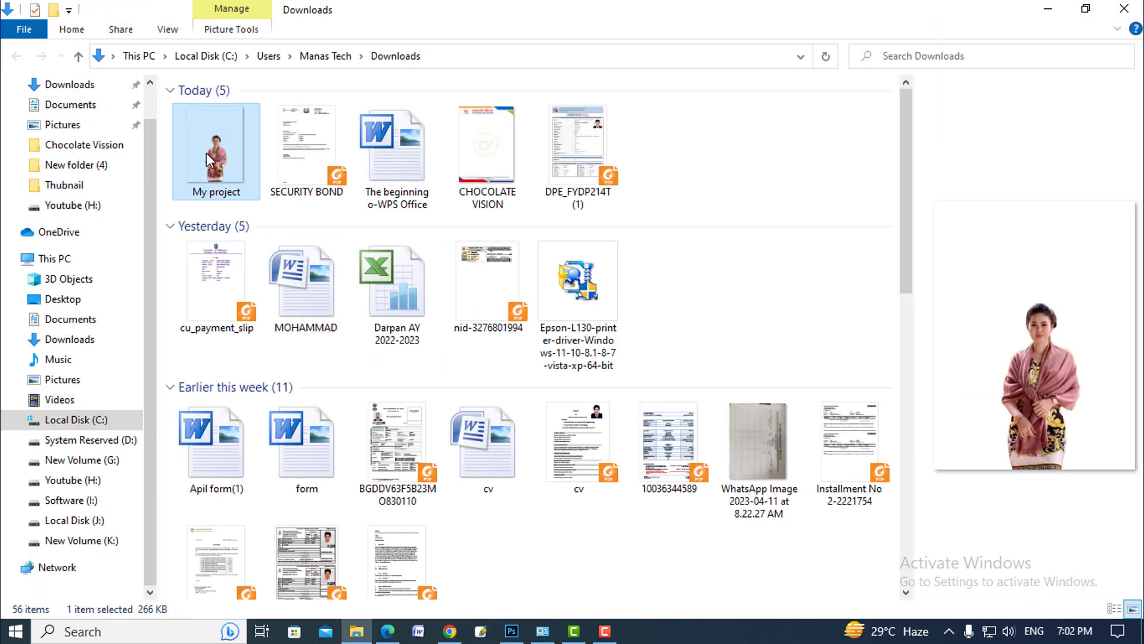
double_click(206, 152)
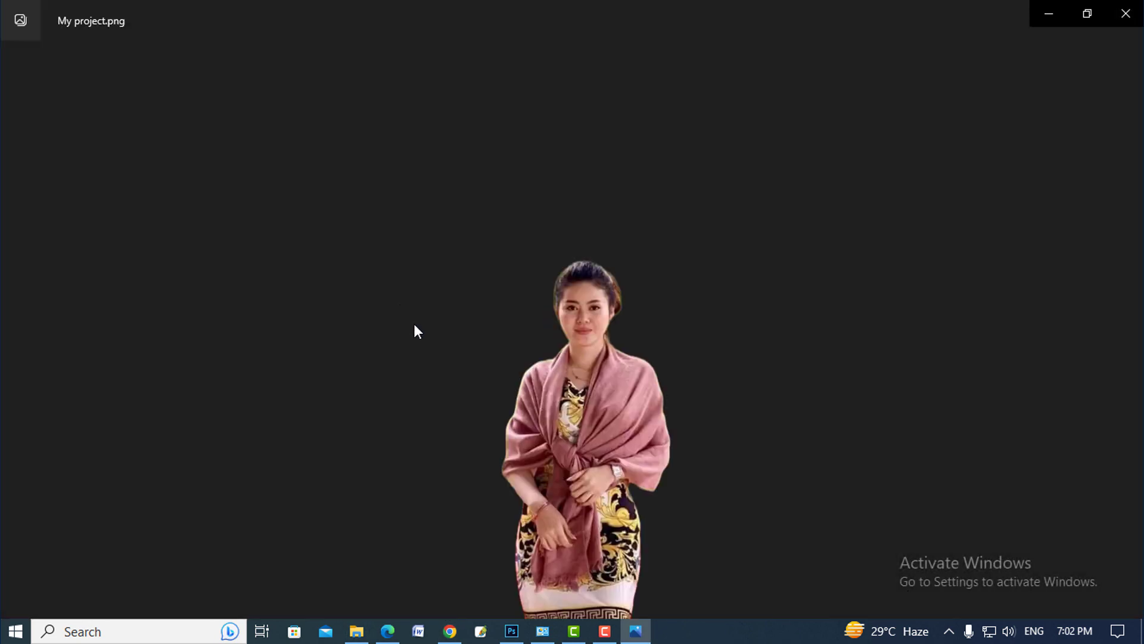
scroll(595, 448, "up", 3)
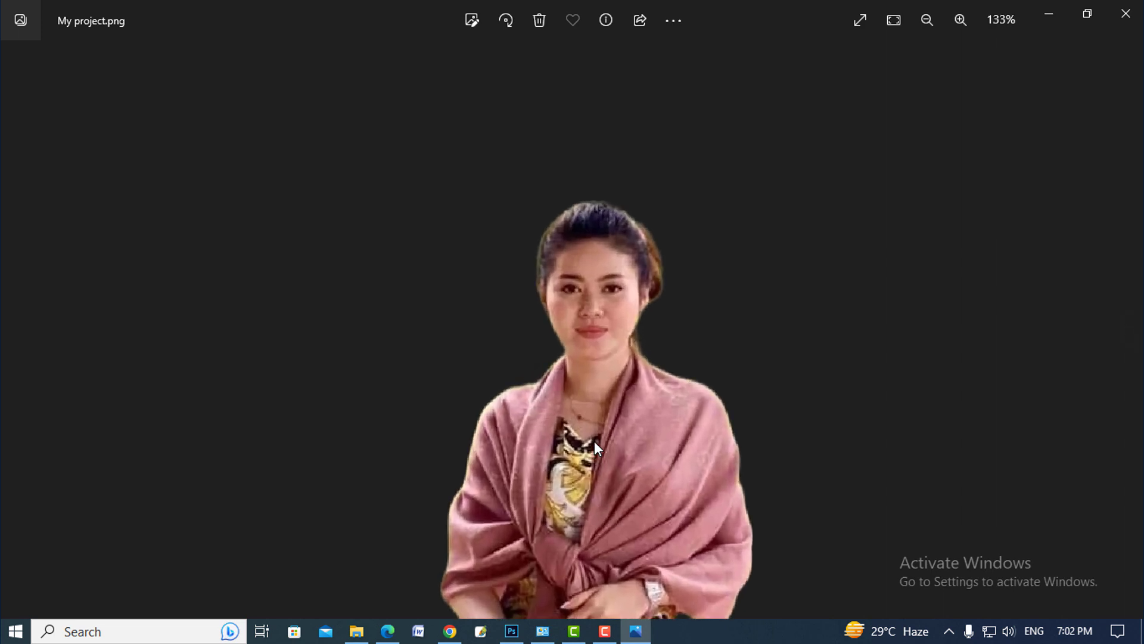
scroll(595, 442, "down", 3)
key("alt+F4")
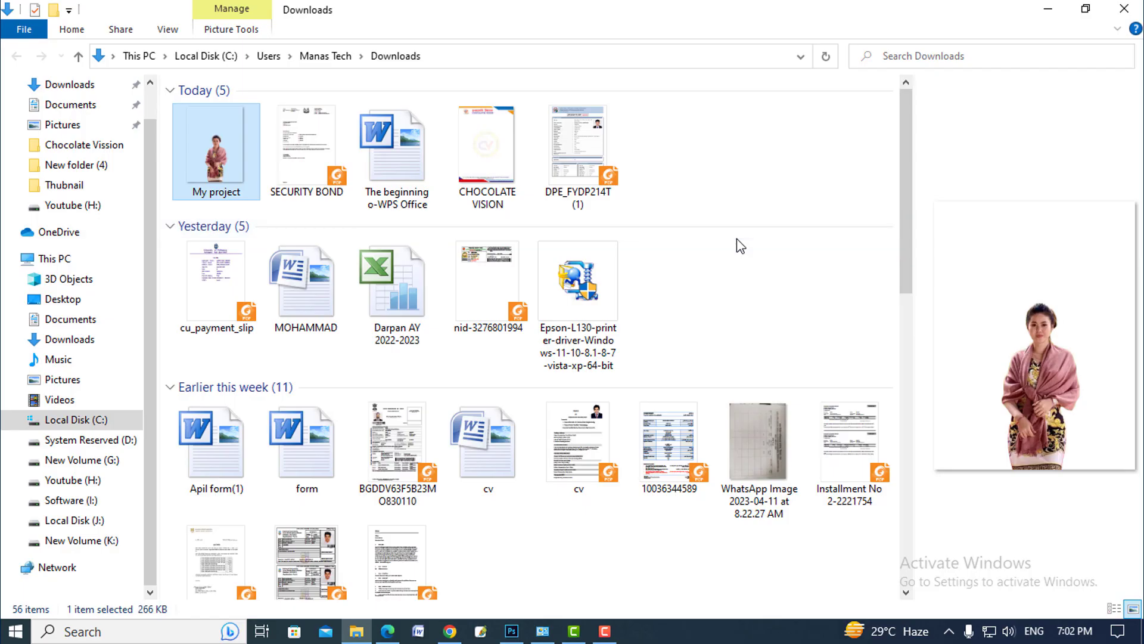
Minimize the Downloads window and return to the Adobe Express Remove Background tab in Chrome.
left_click(1049, 9)
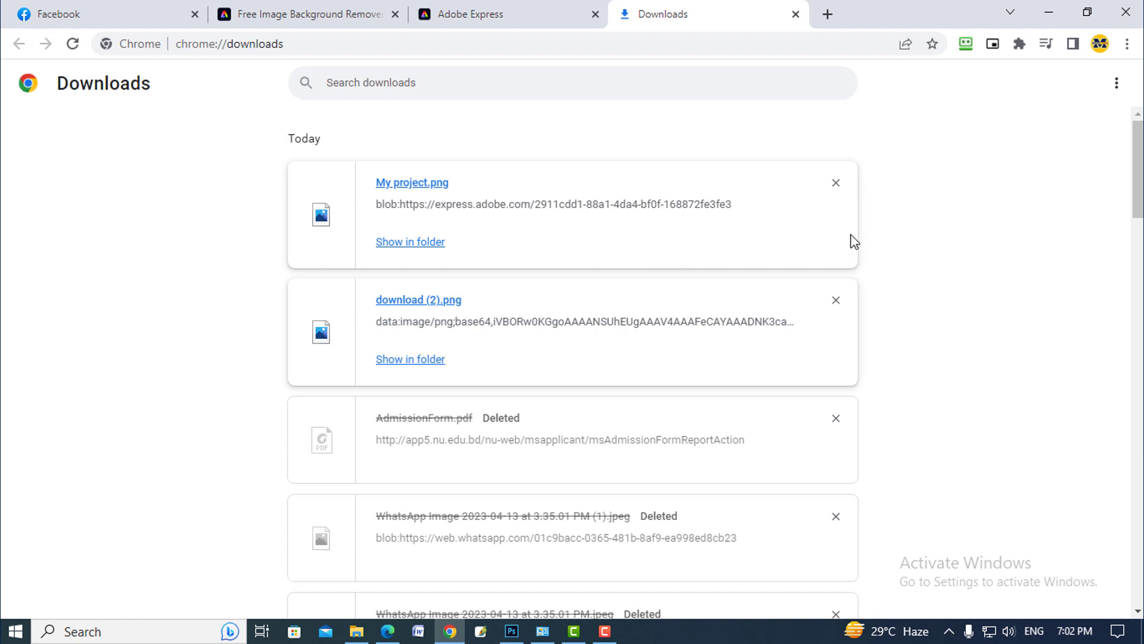
key("ctrl+2")
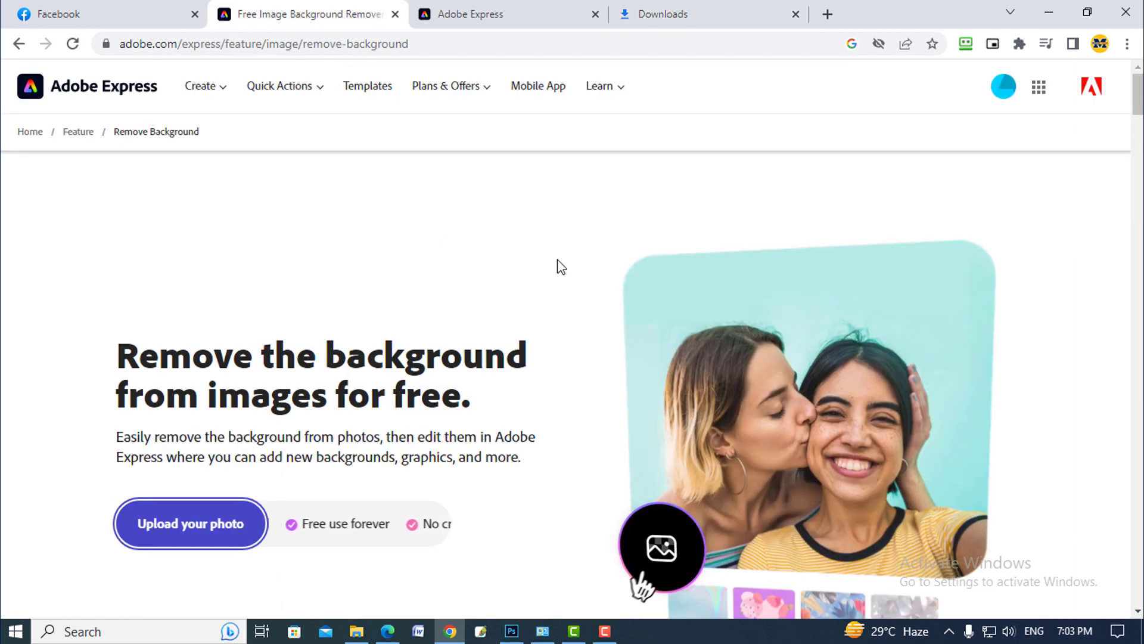